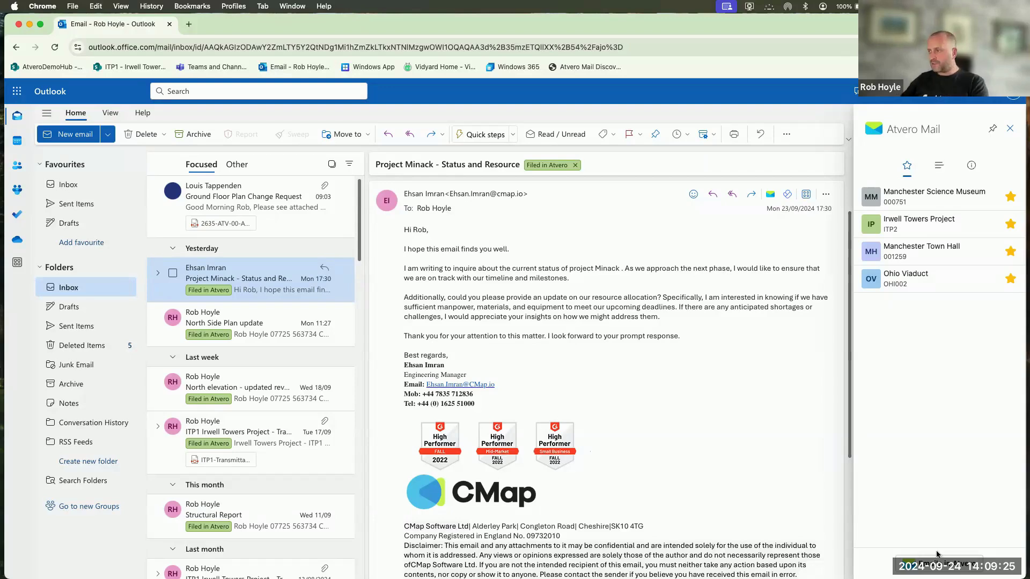
Step: Launch Mail Discovery from the Atvero Mail pane, allow the pop-up, and raise its window
{"action": "left_click", "coordinate": [938, 562]}
{"action": "left_click", "coordinate": [954, 397]}
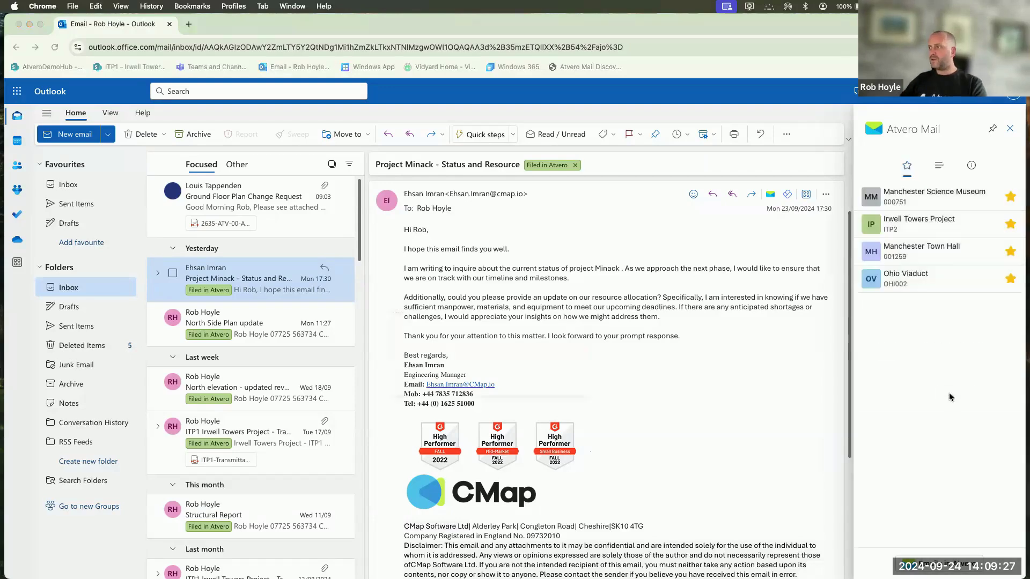
{"action": "left_click_drag", "start_coordinate": [428, 142], "coordinate": [428, 79]}
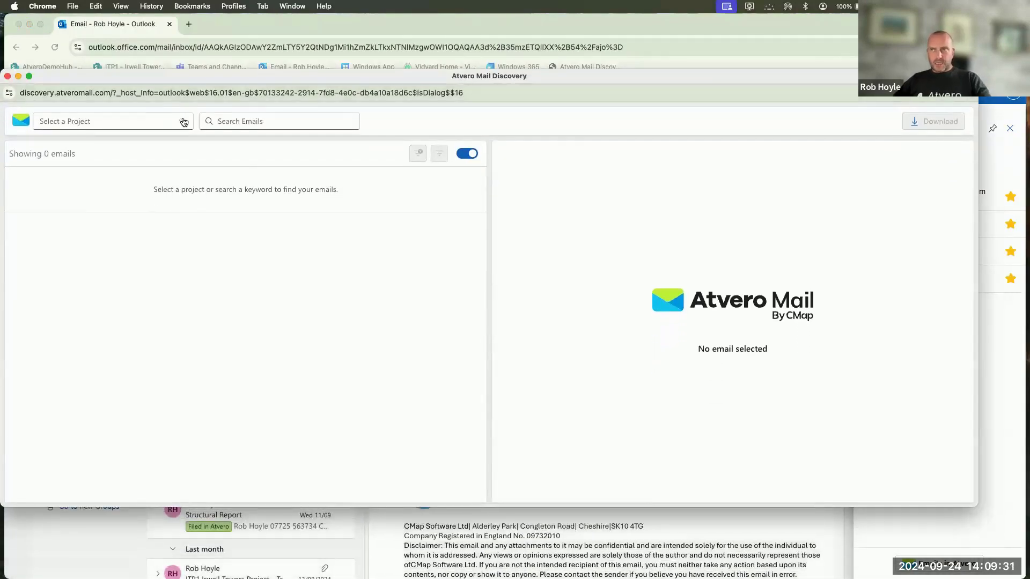
Step: Try Canterbury Cathedral Tower and Manchester Town Hall, then select Manchester Science Museum with no email previewed
{"action": "left_click", "coordinate": [182, 121]}
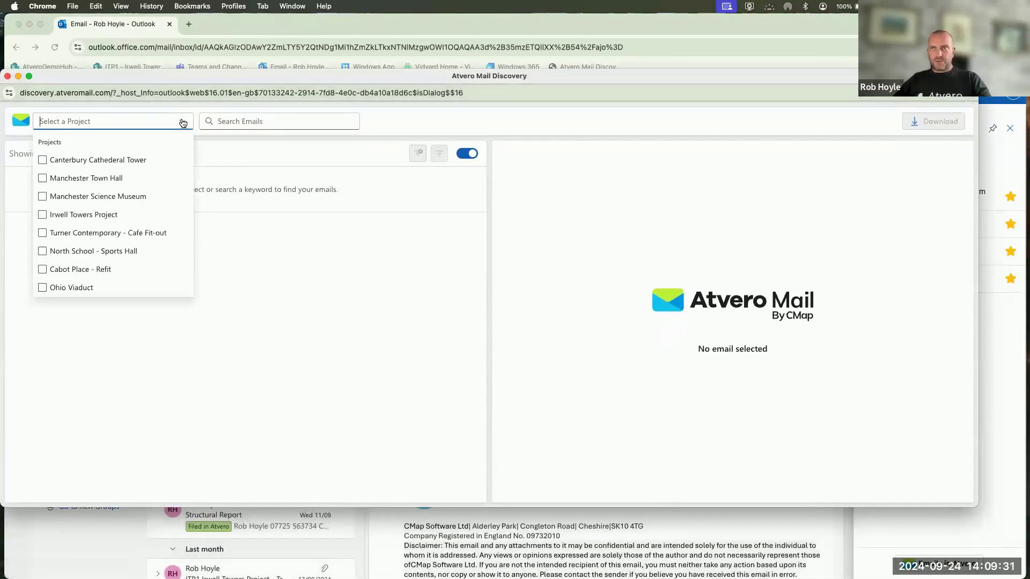
{"action": "left_click", "coordinate": [42, 161]}
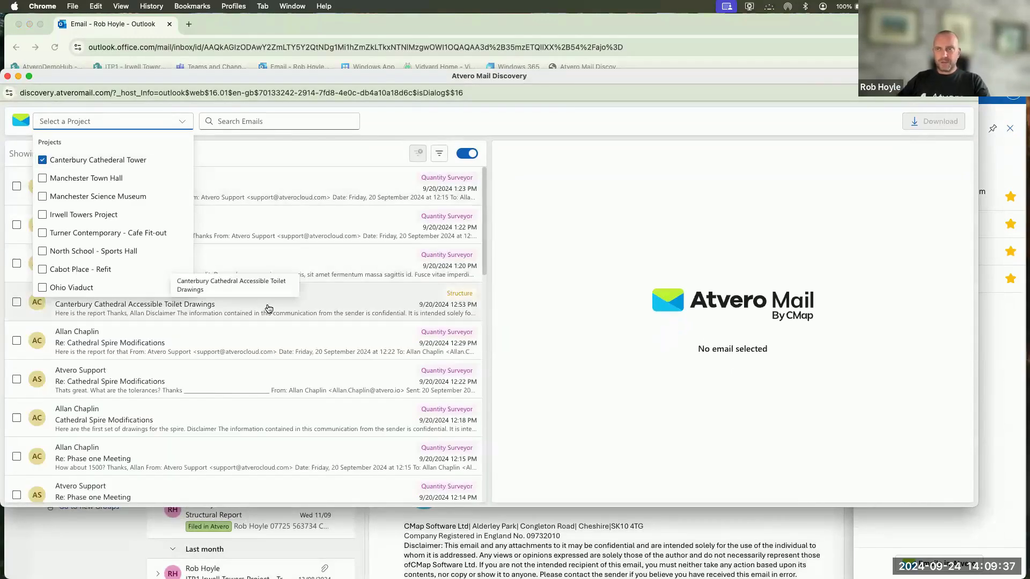
{"action": "left_click", "coordinate": [43, 178]}
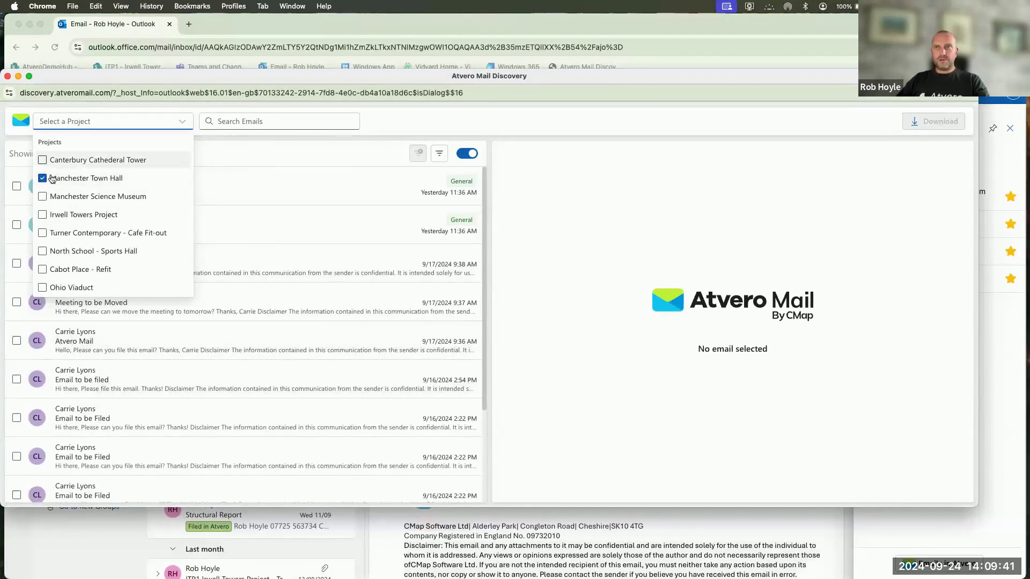
{"action": "left_click", "coordinate": [43, 179]}
{"action": "left_click", "coordinate": [43, 196]}
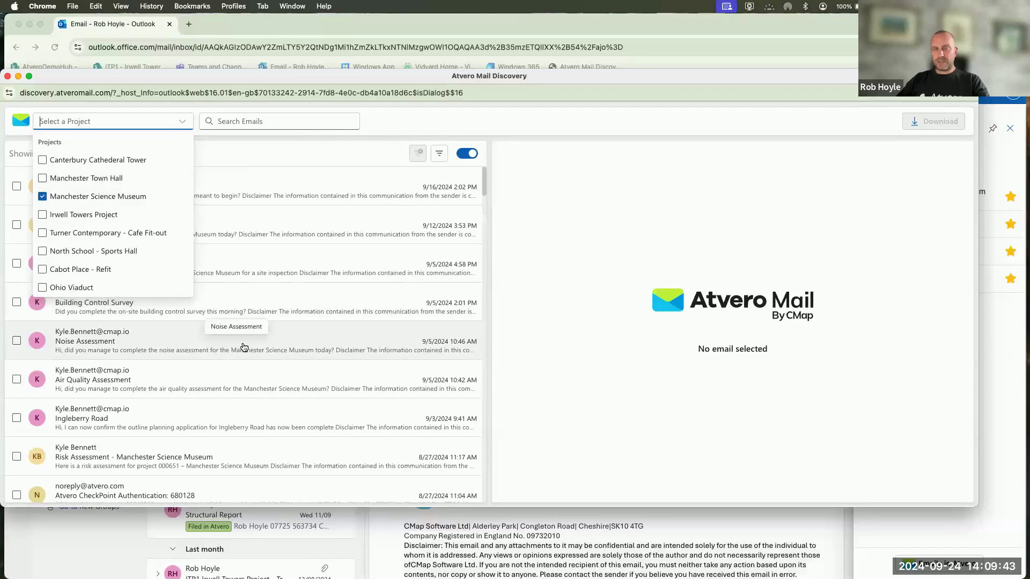
{"action": "left_click", "coordinate": [269, 339]}
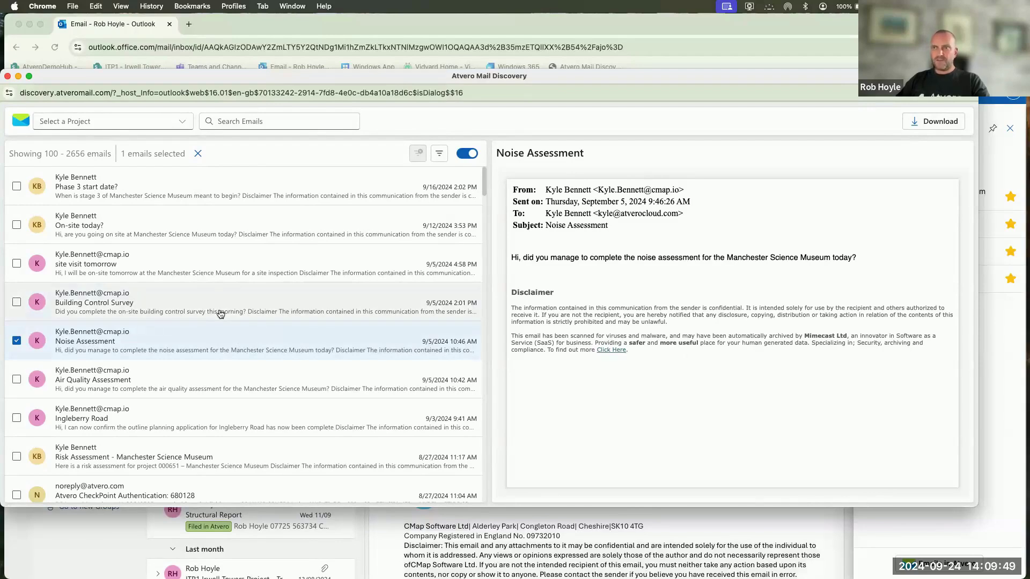
{"action": "left_click", "coordinate": [17, 341]}
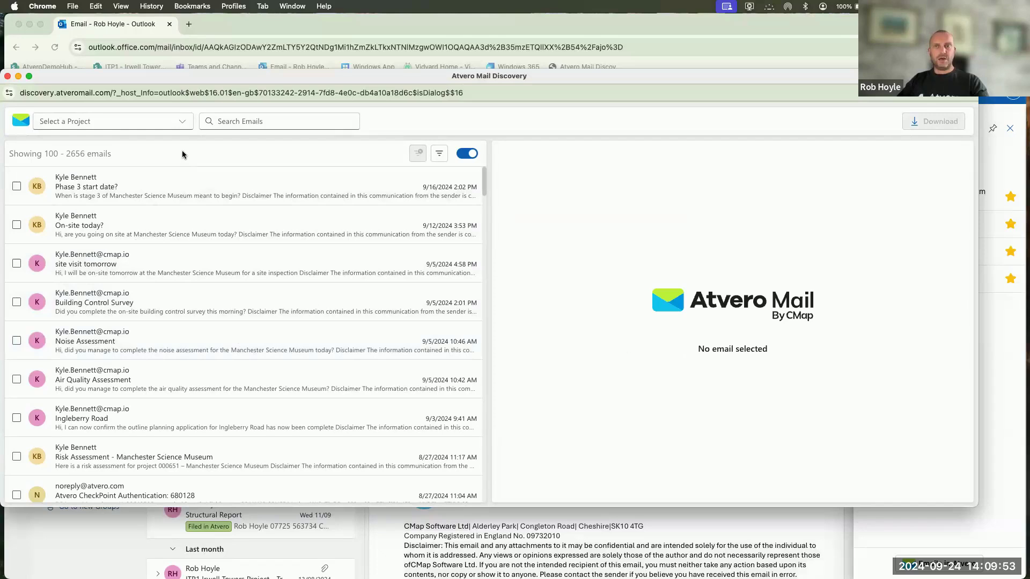
Step: Open the Select a Project dropdown, close it, then reopen the project checklist
{"action": "left_click", "coordinate": [184, 122]}
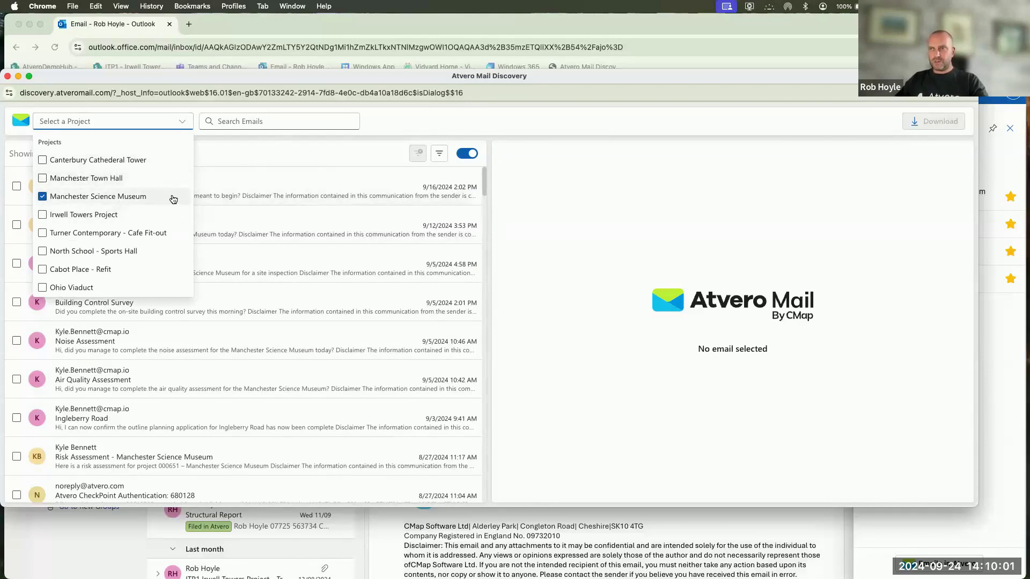
{"action": "left_click", "coordinate": [254, 119]}
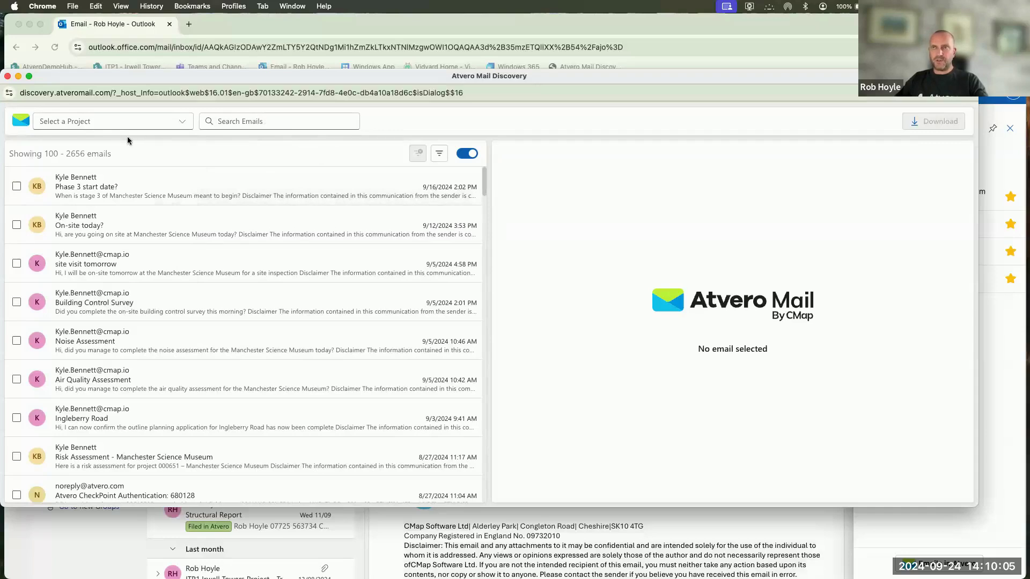
{"action": "left_click", "coordinate": [174, 127]}
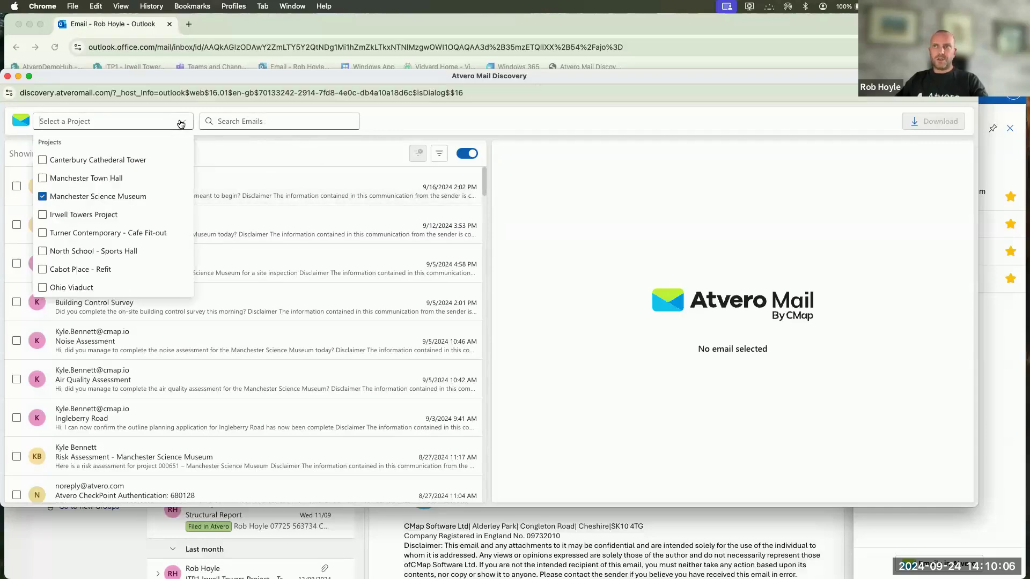
Step: Add Canterbury Cathedral Tower, Manchester Town Hall and Irwell Towers Project to the selected projects
{"action": "left_click", "coordinate": [43, 161]}
{"action": "left_click", "coordinate": [42, 179]}
{"action": "left_click", "coordinate": [43, 215]}
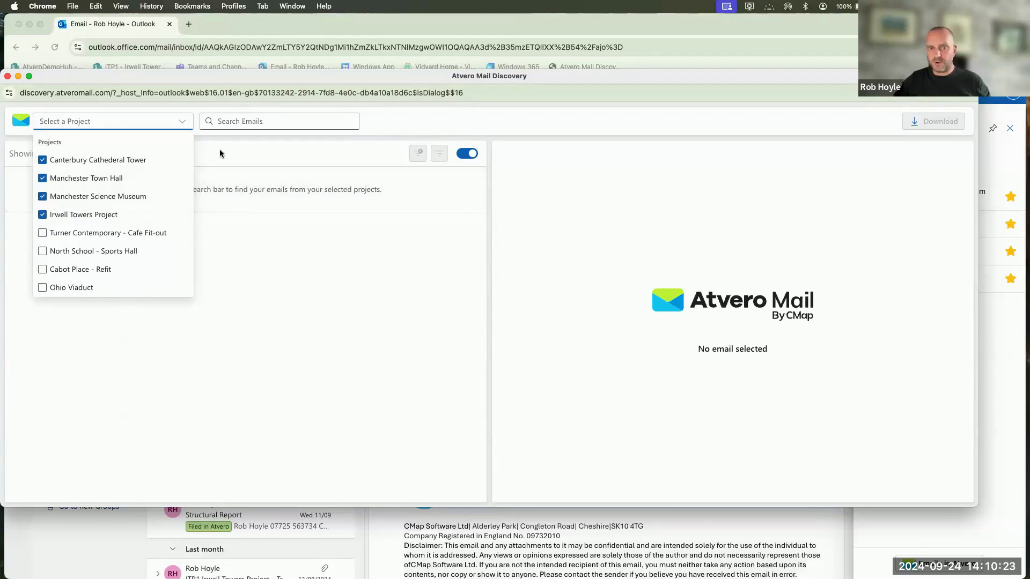
{"action": "left_click", "coordinate": [220, 153]}
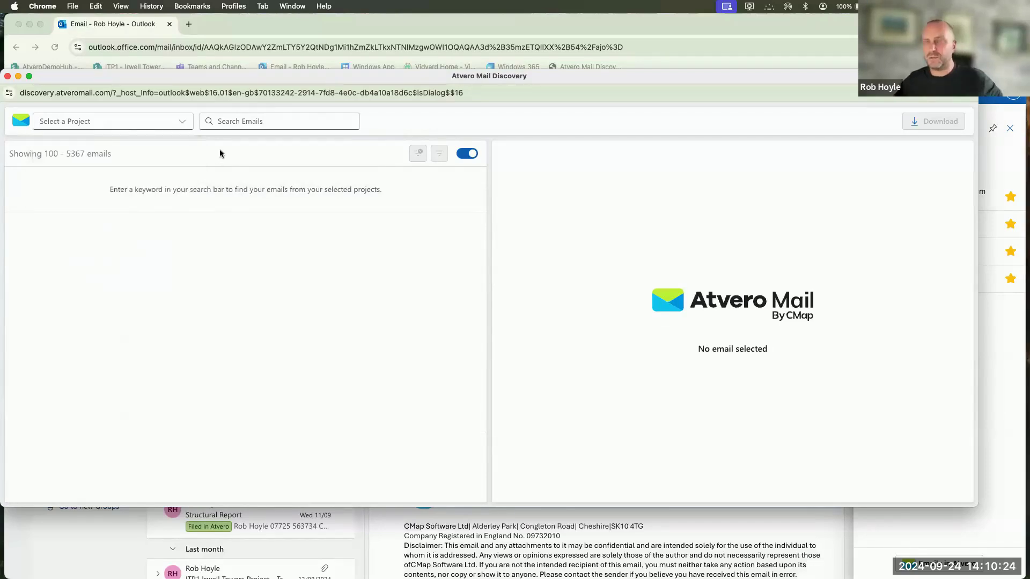
Step: Search the four projects for 'fire', returning 27 emails
{"action": "left_click", "coordinate": [245, 121]}
{"action": "type", "text": "fire"}
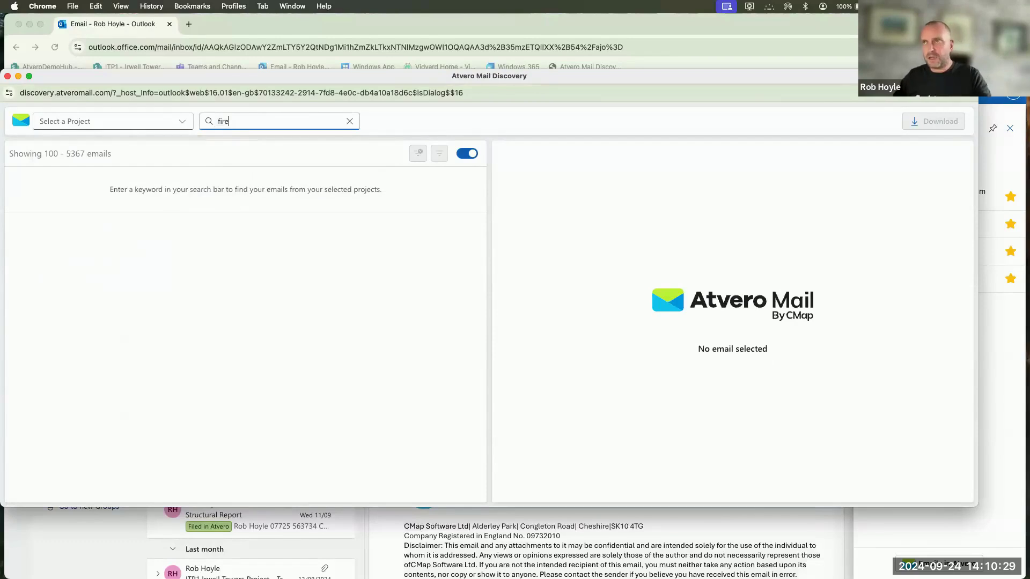
{"action": "left_click", "coordinate": [138, 121]}
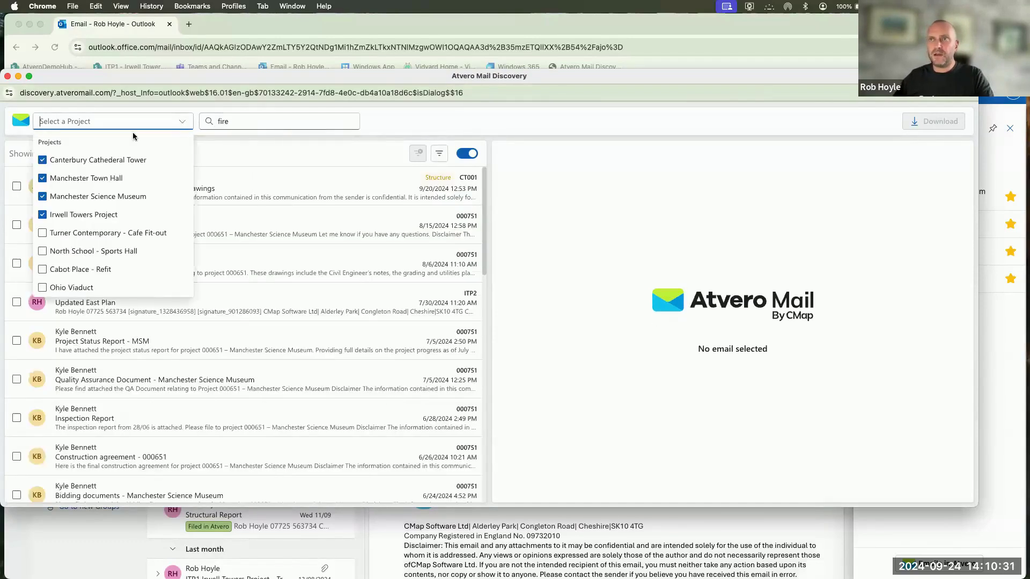
{"action": "left_click", "coordinate": [260, 153]}
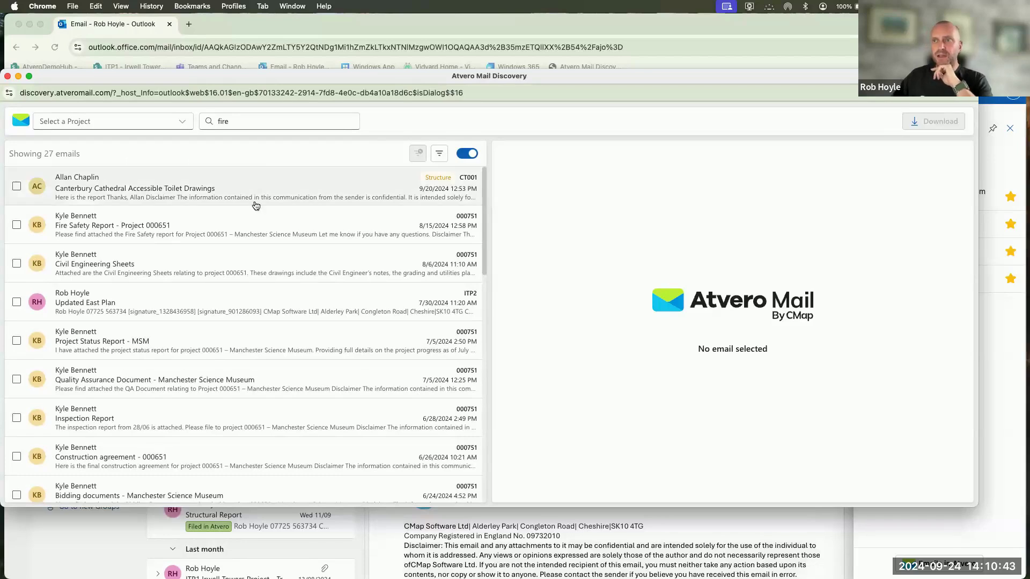
Step: Preview the Updated East Plan email and scroll through its contents
{"action": "left_click", "coordinate": [268, 297]}
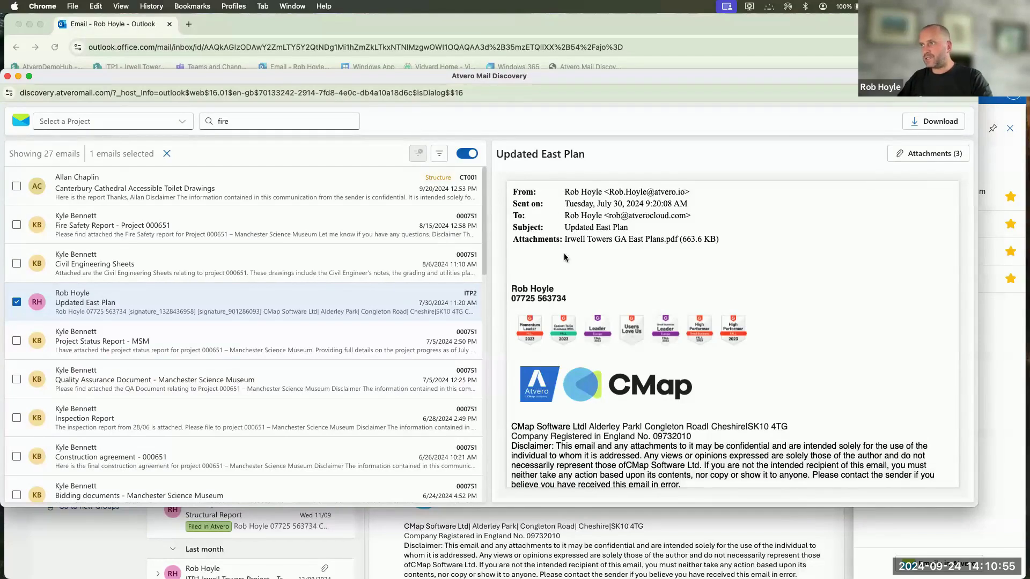
{"action": "scroll", "coordinate": [632, 289], "scroll_direction": "down", "scroll_amount": 2}
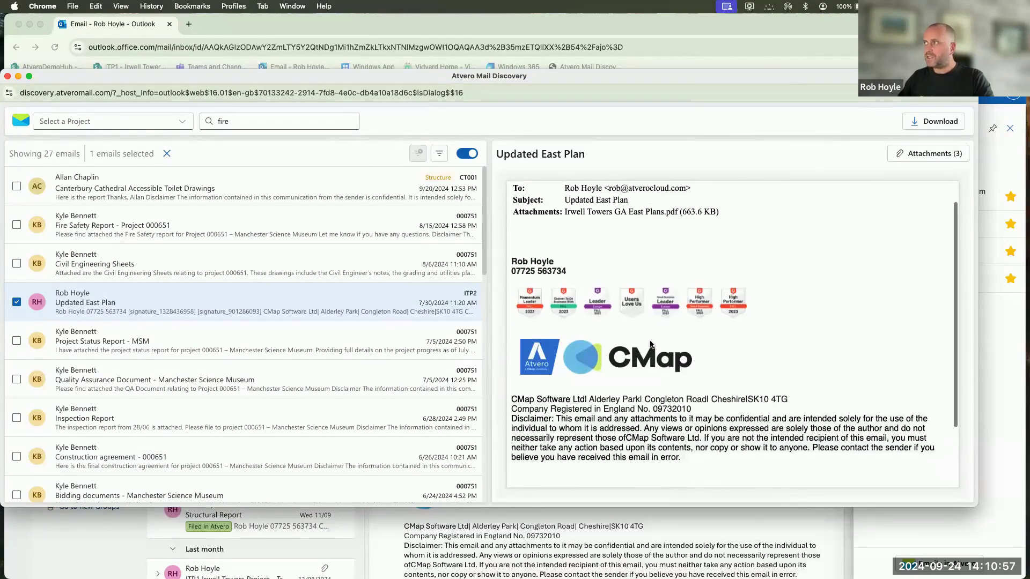
{"action": "scroll", "coordinate": [680, 246], "scroll_direction": "up", "scroll_amount": 2}
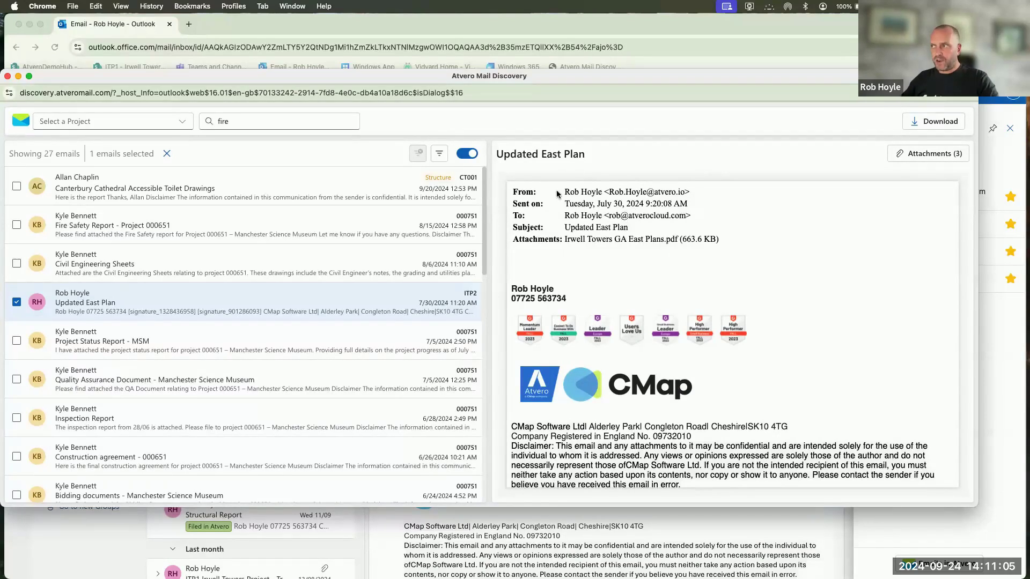
{"action": "scroll", "coordinate": [665, 322], "scroll_direction": "down", "scroll_amount": 3}
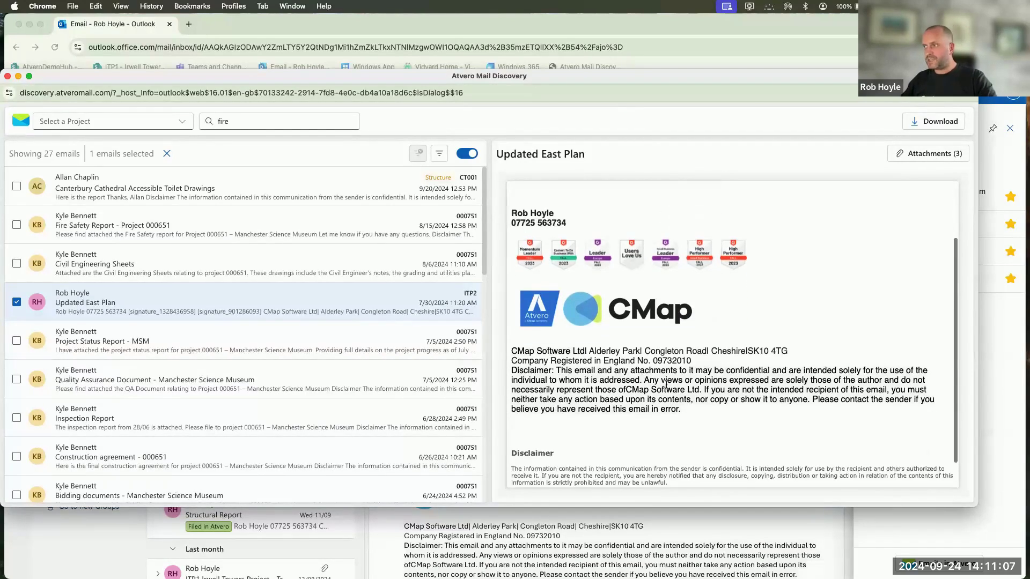
{"action": "scroll", "coordinate": [805, 301], "scroll_direction": "up", "scroll_amount": 1}
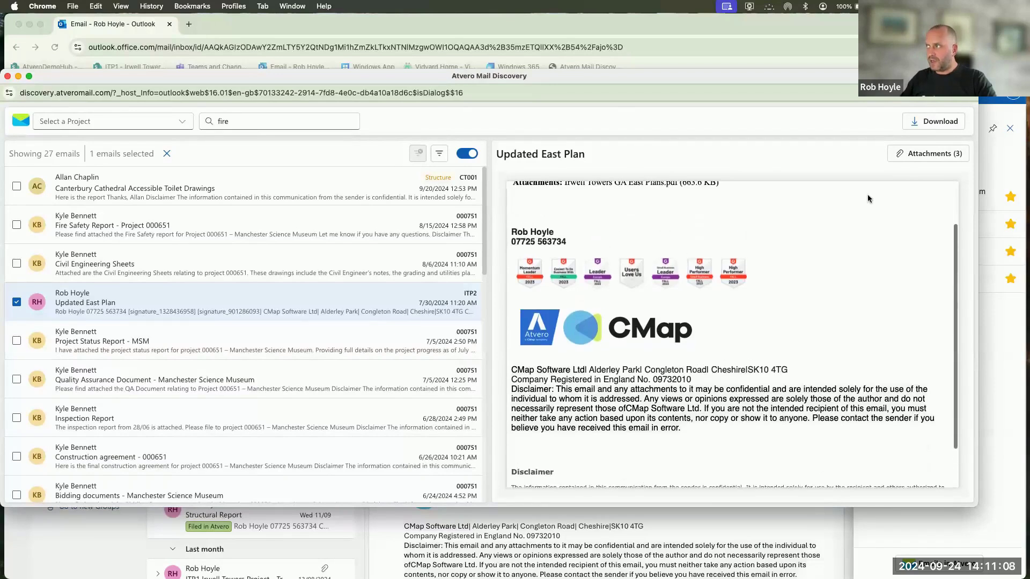
Step: View the Updated East Plan email's three attachments, then close the list and return to the header
{"action": "left_click", "coordinate": [918, 154]}
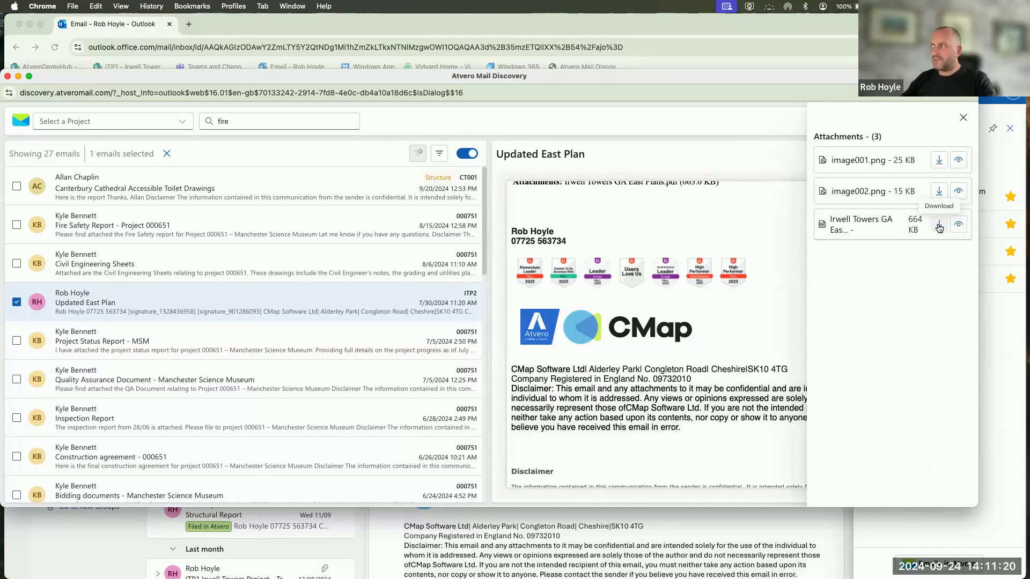
{"action": "left_click", "coordinate": [962, 119]}
{"action": "scroll", "coordinate": [593, 289], "scroll_direction": "up", "scroll_amount": 2}
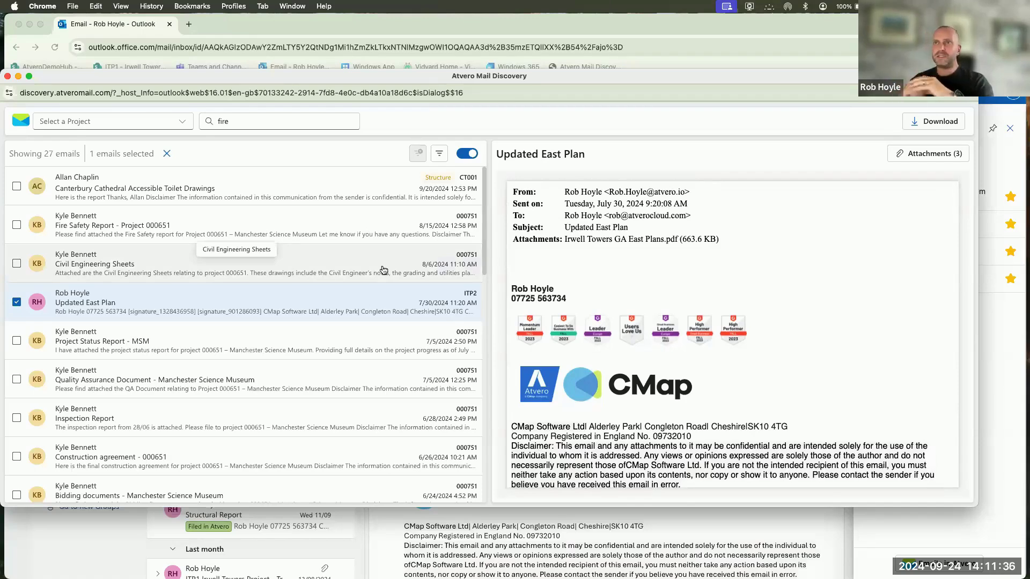
Step: Deselect the Updated East Plan email so the preview reads 'No email selected'
{"action": "left_click", "coordinate": [181, 121]}
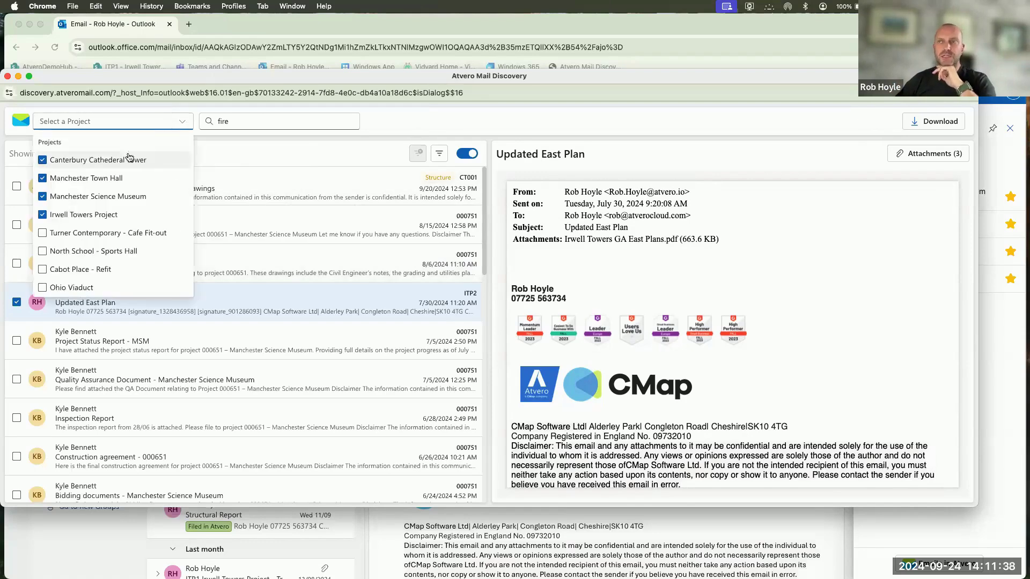
{"action": "left_click", "coordinate": [240, 154]}
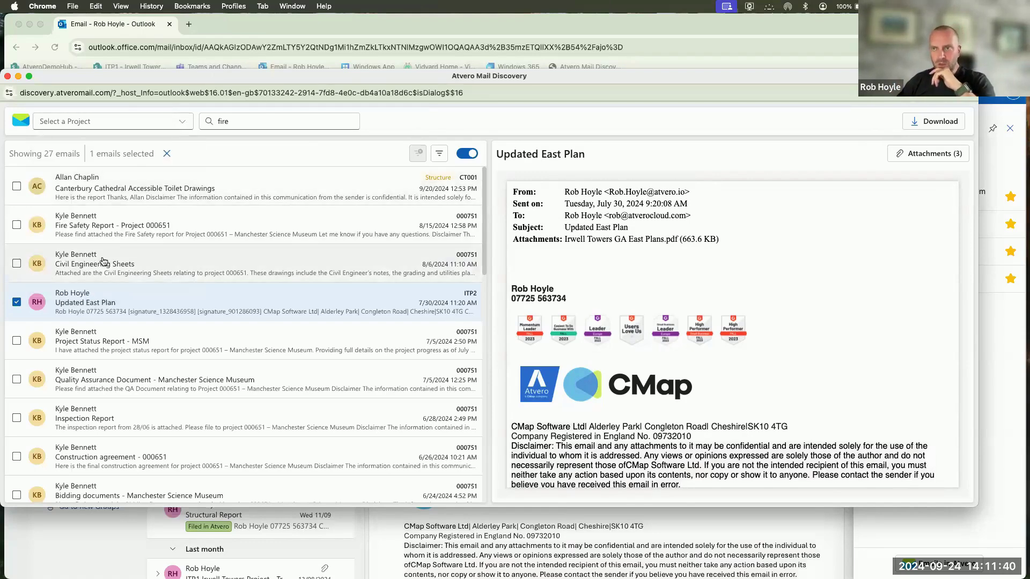
{"action": "left_click", "coordinate": [16, 302]}
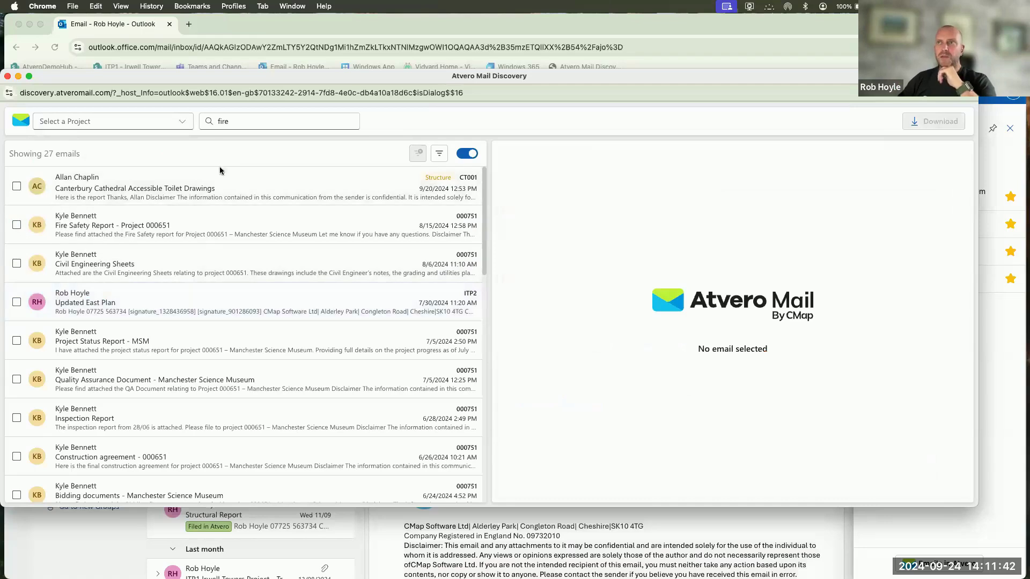
{"action": "left_click", "coordinate": [189, 127]}
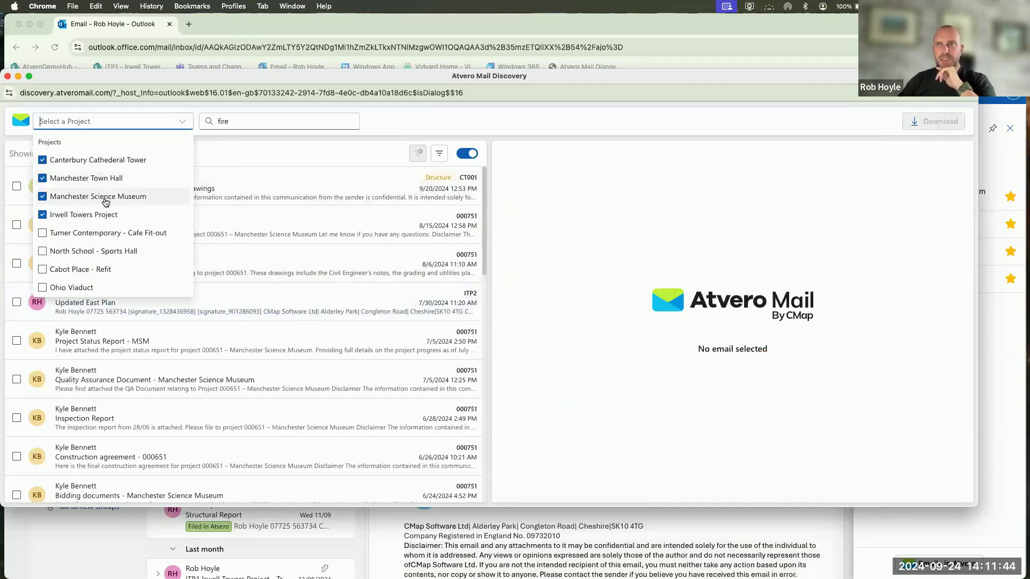
{"action": "left_click", "coordinate": [271, 123]}
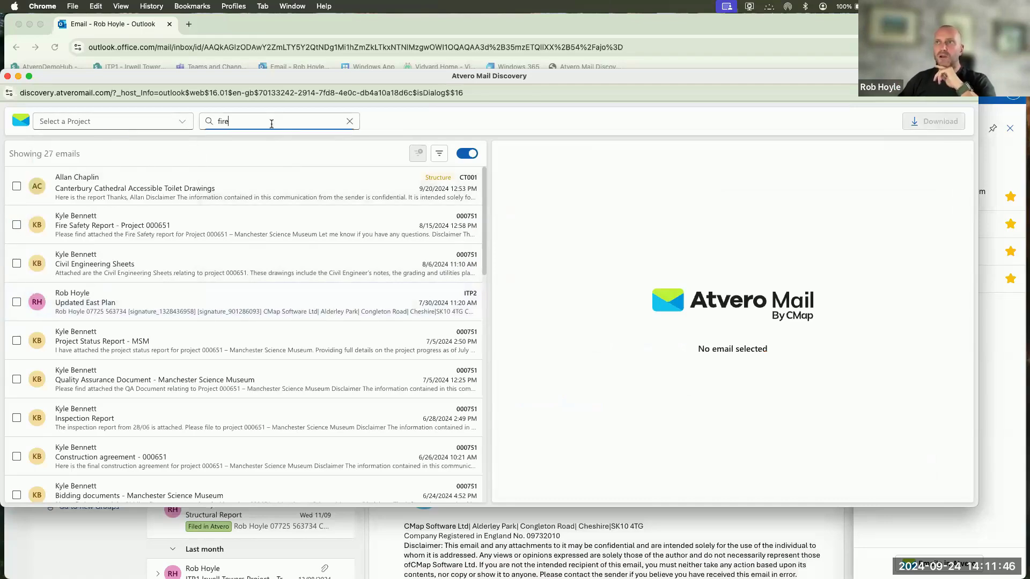
Step: Open the filter options and enter kyle as the From sender
{"action": "left_click", "coordinate": [440, 155]}
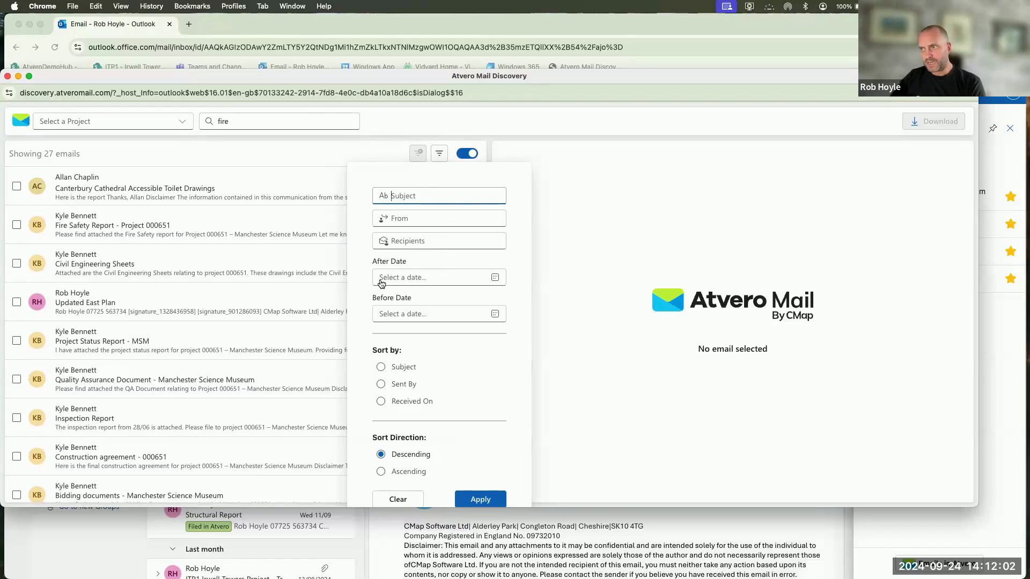
{"action": "left_click", "coordinate": [418, 217]}
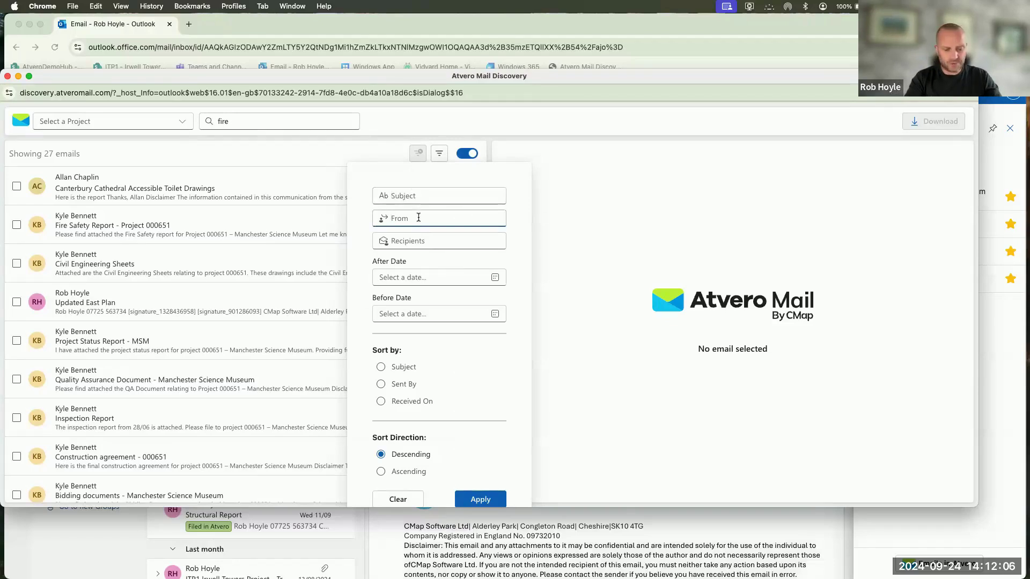
{"action": "type", "text": "kyle"}
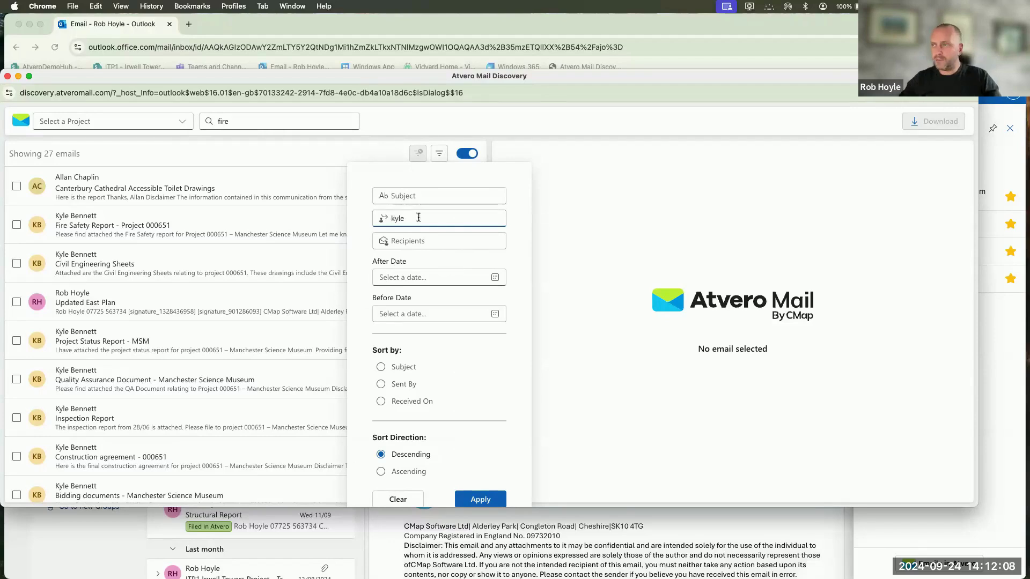
{"action": "left_click", "coordinate": [517, 254]}
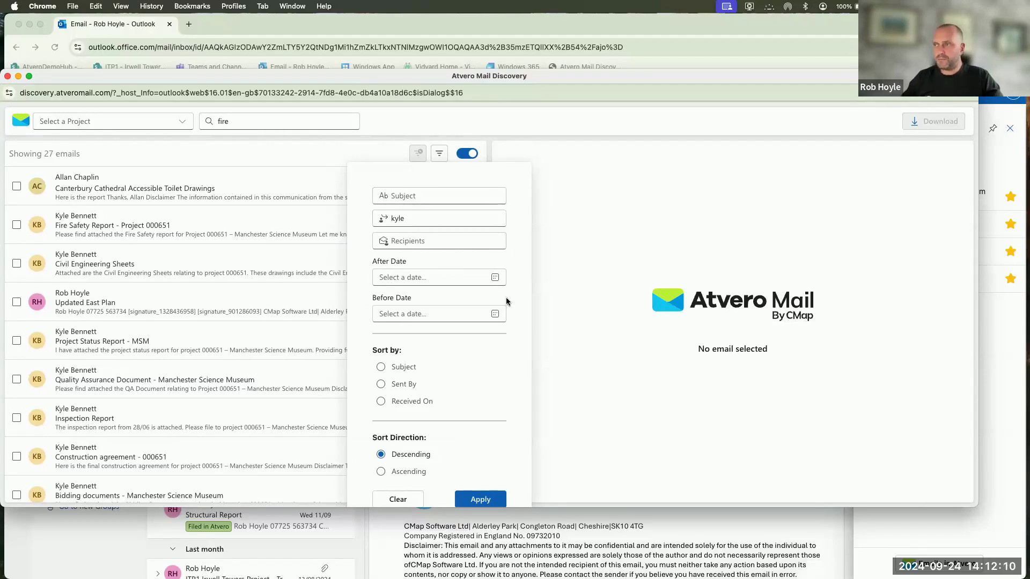
{"action": "scroll", "coordinate": [507, 301], "scroll_direction": "down", "scroll_amount": 1}
Step: Set the date range from 1 July 2024 to 31 July 2024 and apply the filters
{"action": "left_click", "coordinate": [434, 263]}
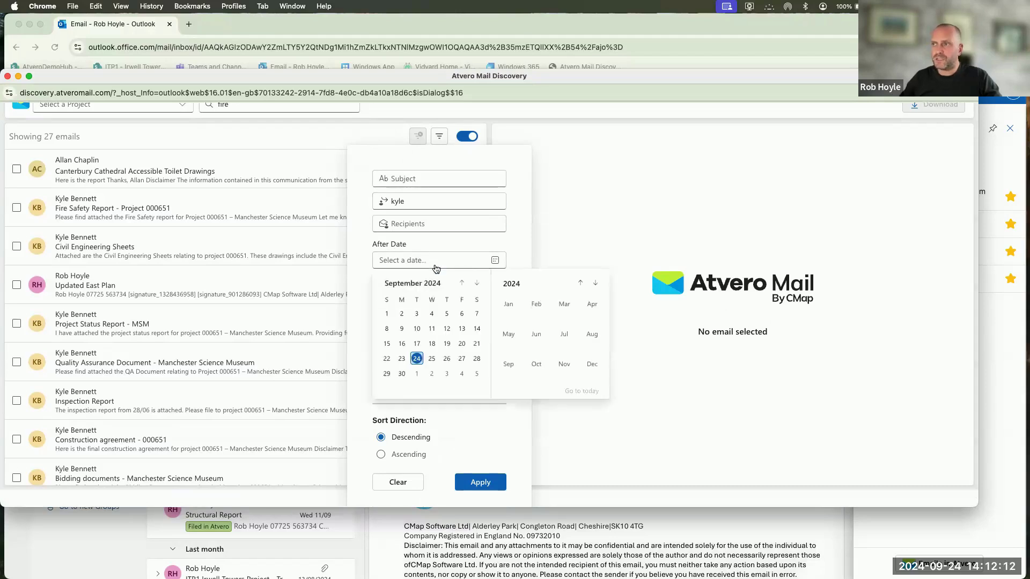
{"action": "left_click", "coordinate": [461, 283]}
{"action": "left_click", "coordinate": [461, 282]}
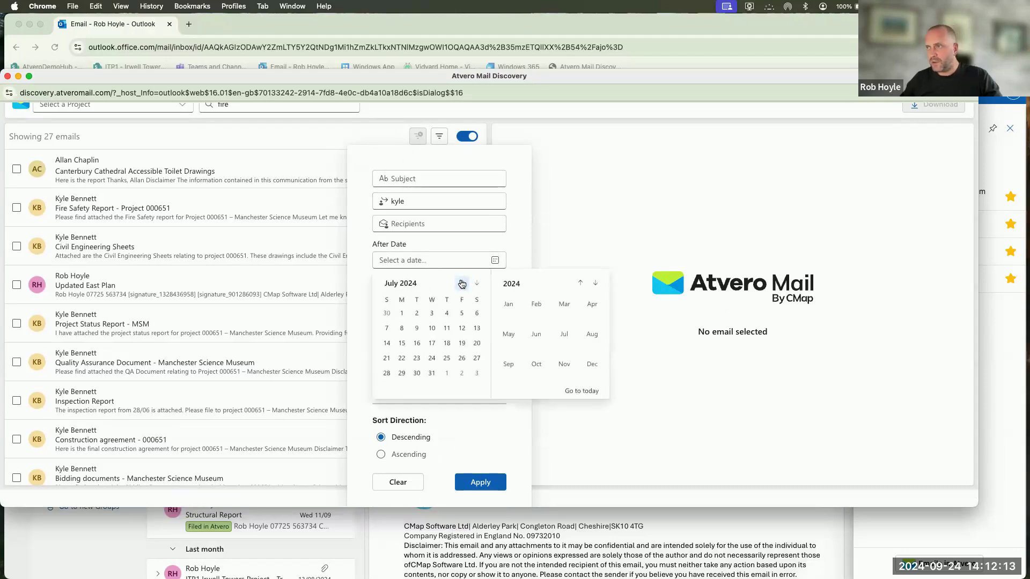
{"action": "left_click", "coordinate": [404, 314]}
{"action": "left_click", "coordinate": [476, 298]}
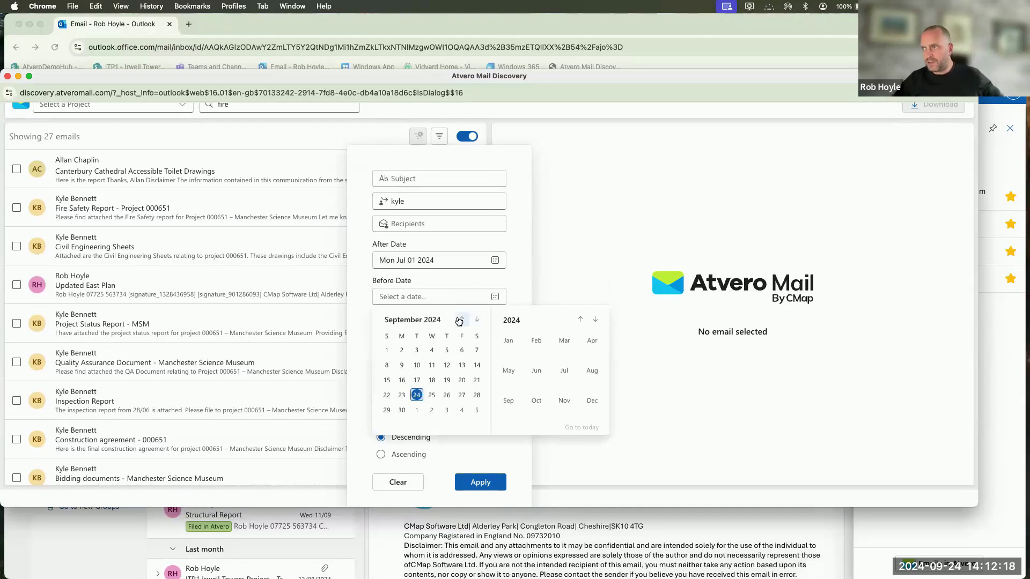
{"action": "left_click", "coordinate": [460, 321]}
{"action": "left_click", "coordinate": [459, 321]}
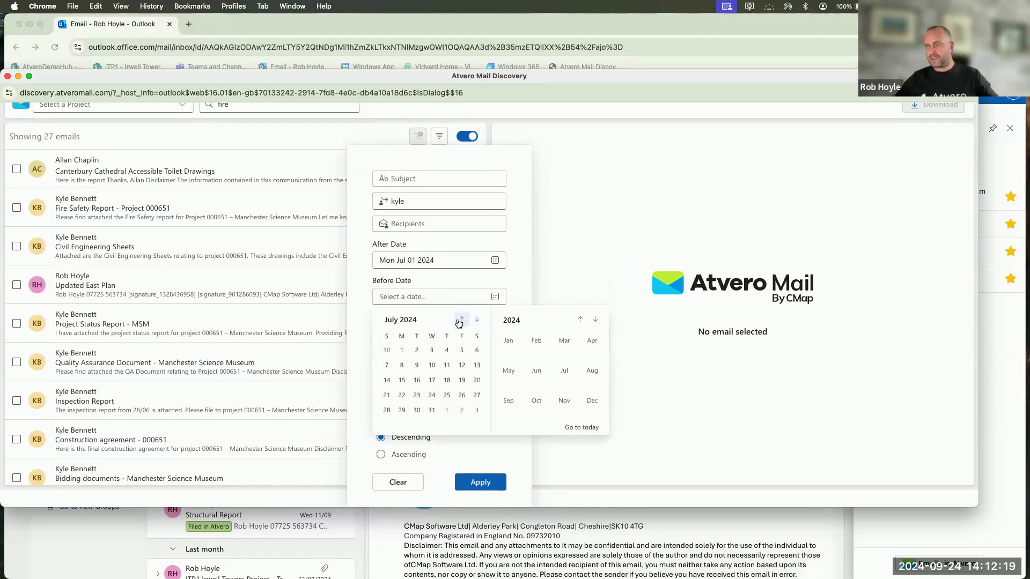
{"action": "left_click", "coordinate": [432, 409]}
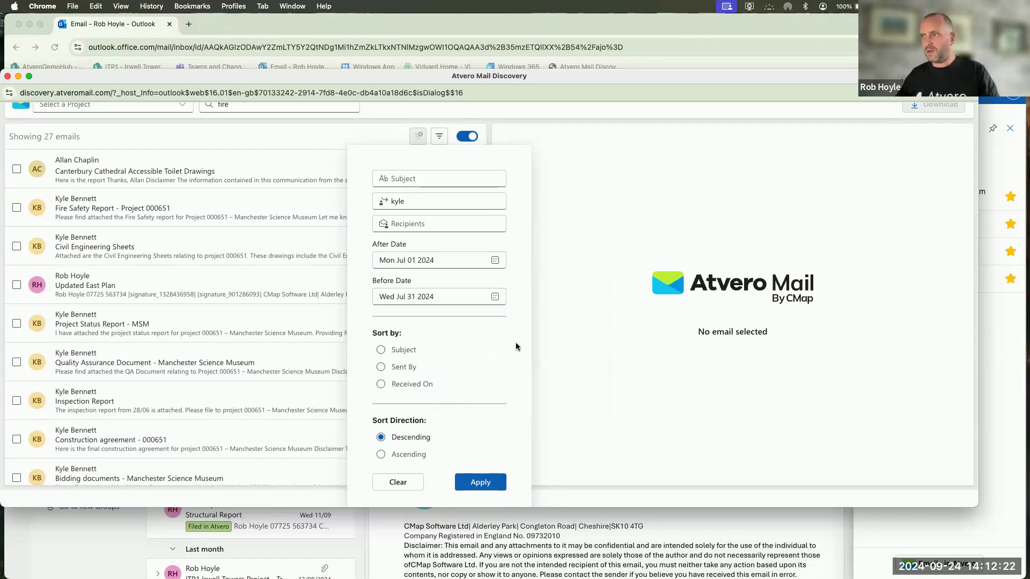
{"action": "left_click", "coordinate": [481, 482]}
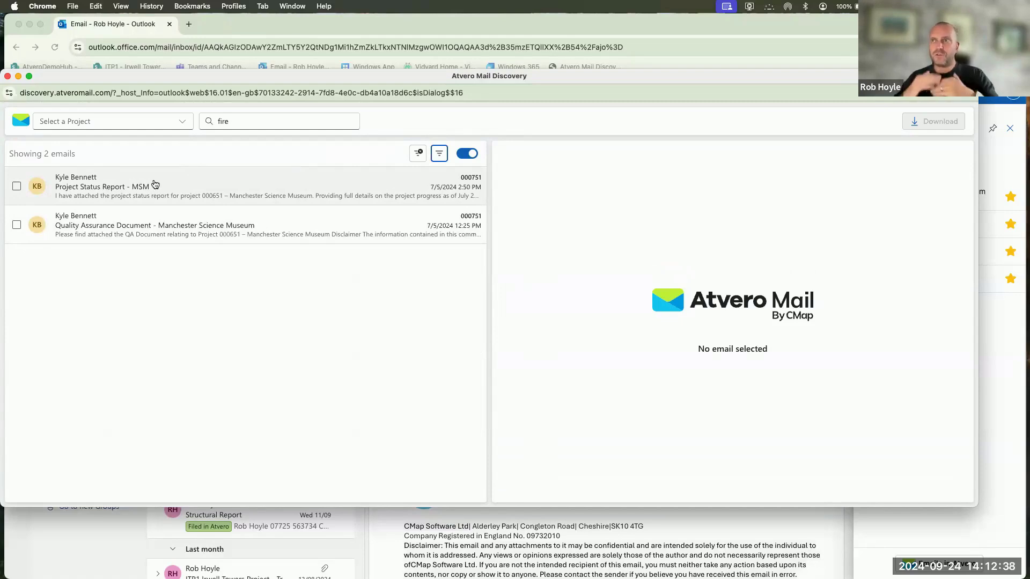
Step: Review the four searched projects, then reopen the filter panel showing kyle and 1–31 July 2024
{"action": "left_click", "coordinate": [183, 123]}
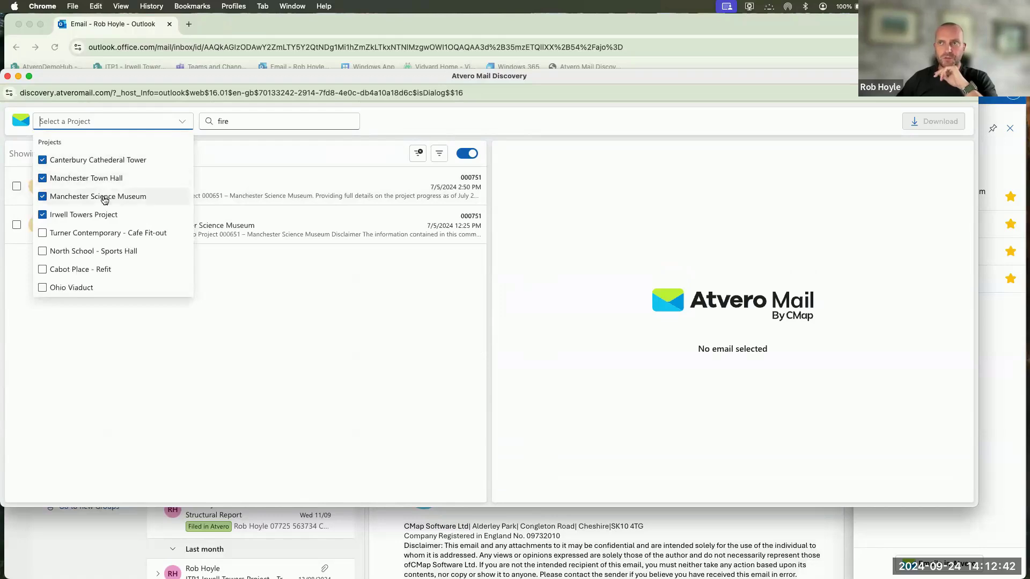
{"action": "left_click", "coordinate": [271, 153]}
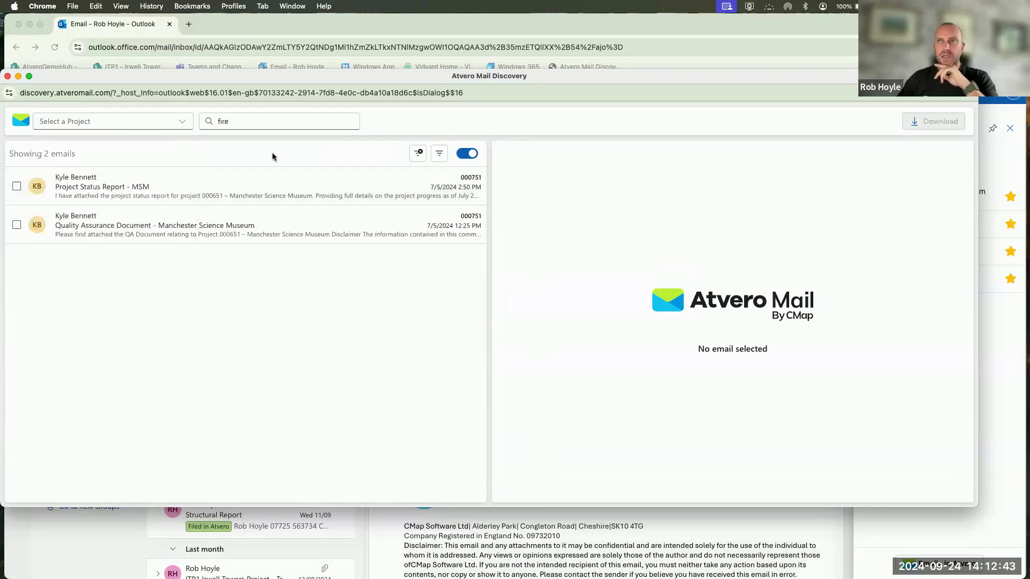
{"action": "left_click", "coordinate": [186, 125]}
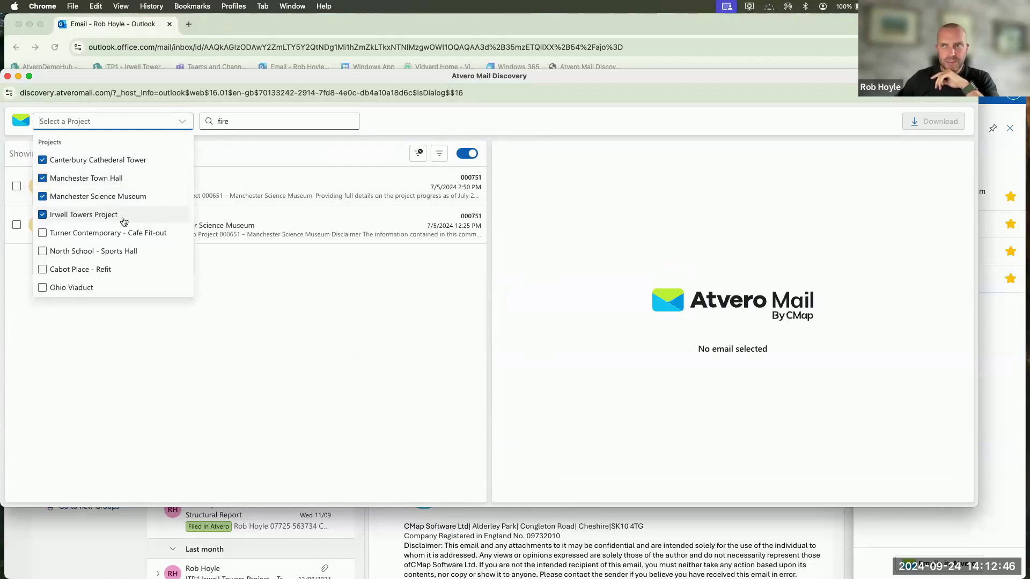
{"action": "left_click", "coordinate": [243, 153]}
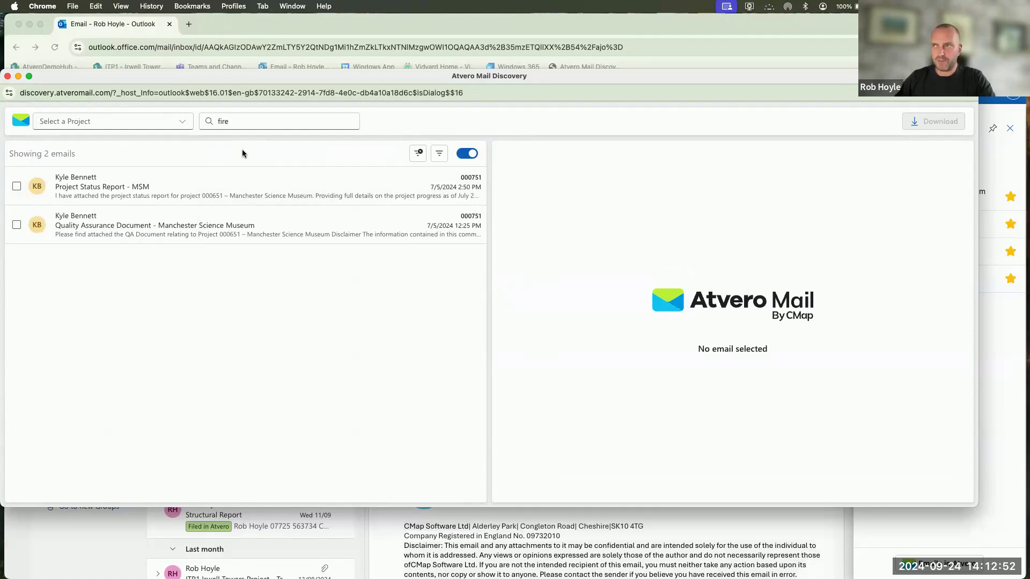
{"action": "left_click", "coordinate": [182, 122]}
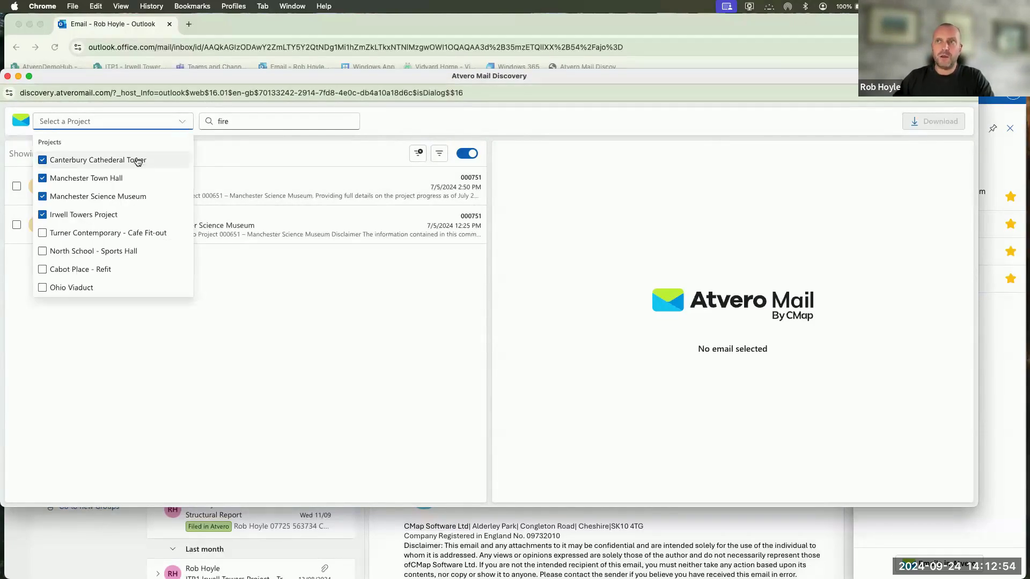
{"action": "left_click", "coordinate": [255, 123]}
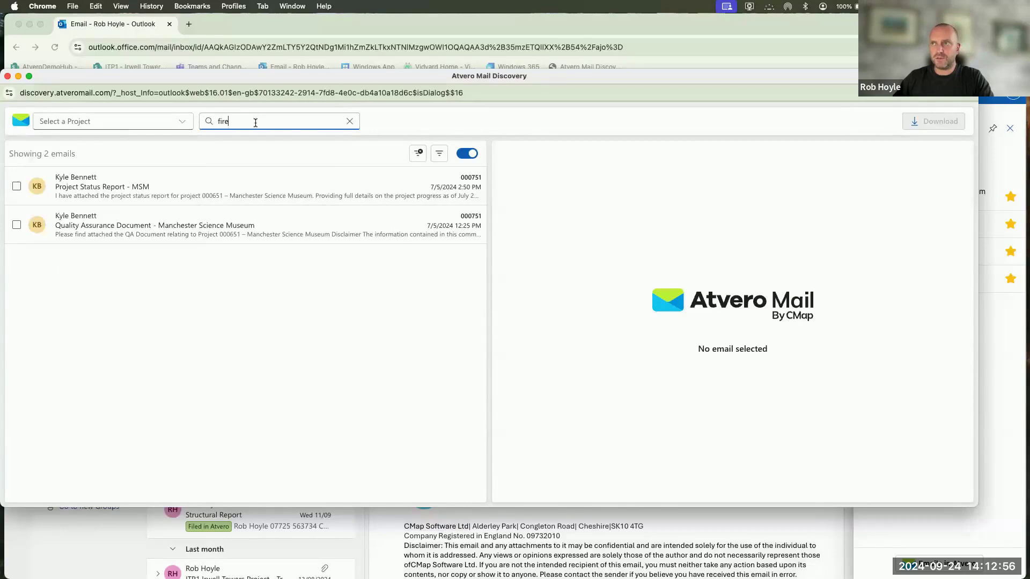
{"action": "left_click", "coordinate": [438, 153]}
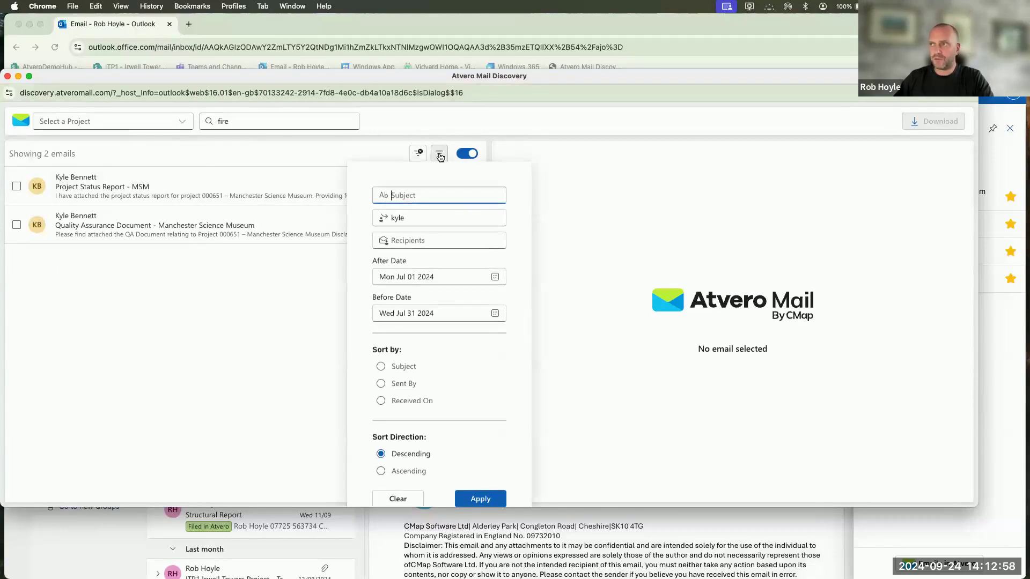